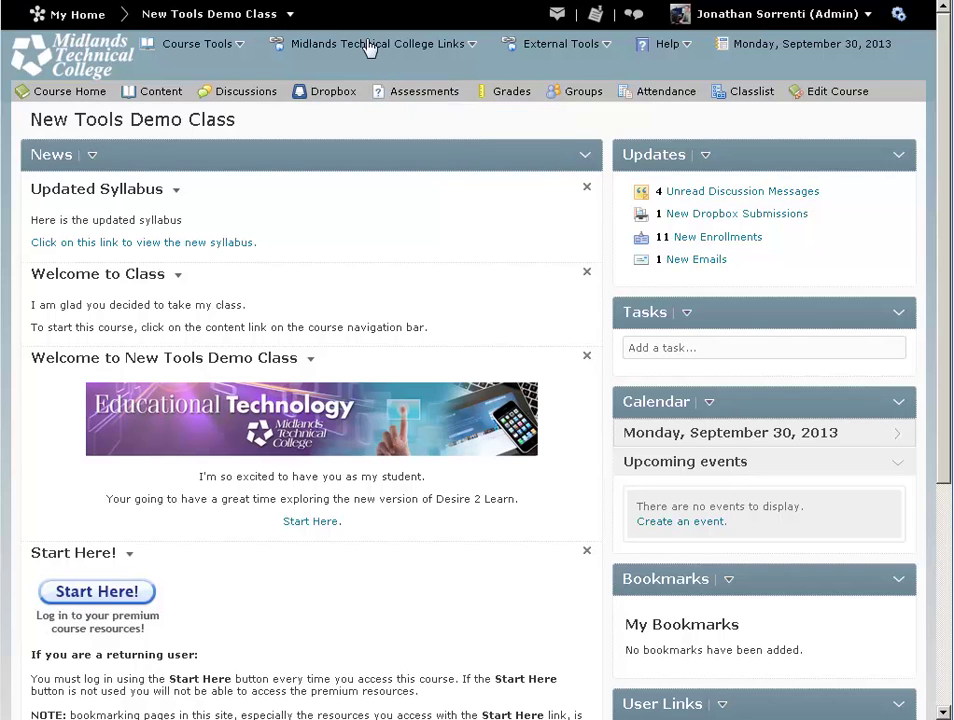
Open the Chapter 3 section in the Question Library of the course assessments.
click(424, 100)
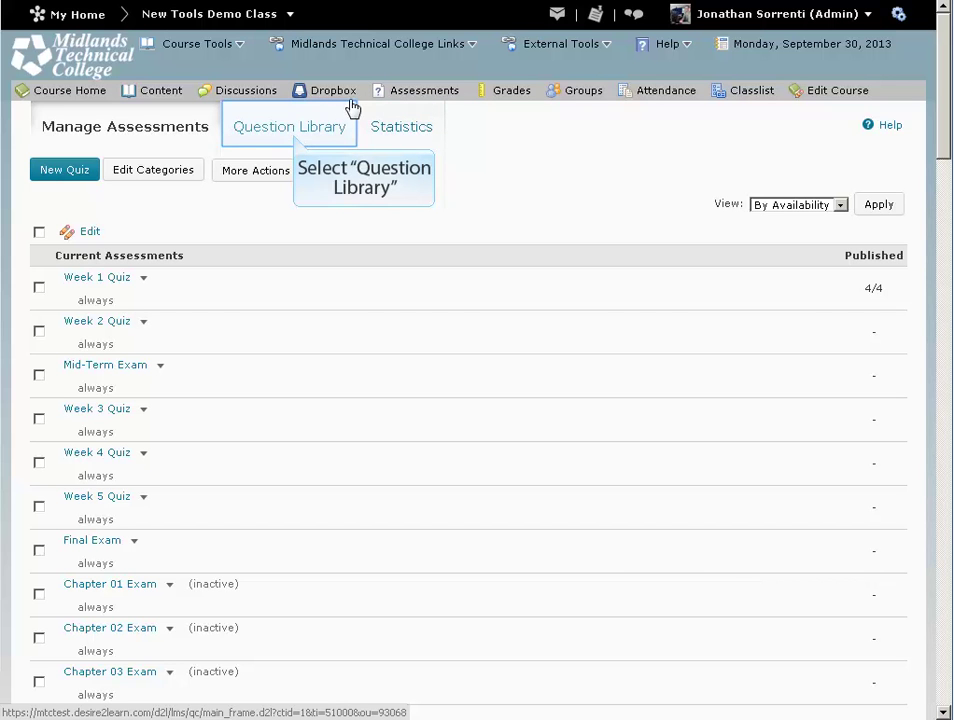
click(296, 141)
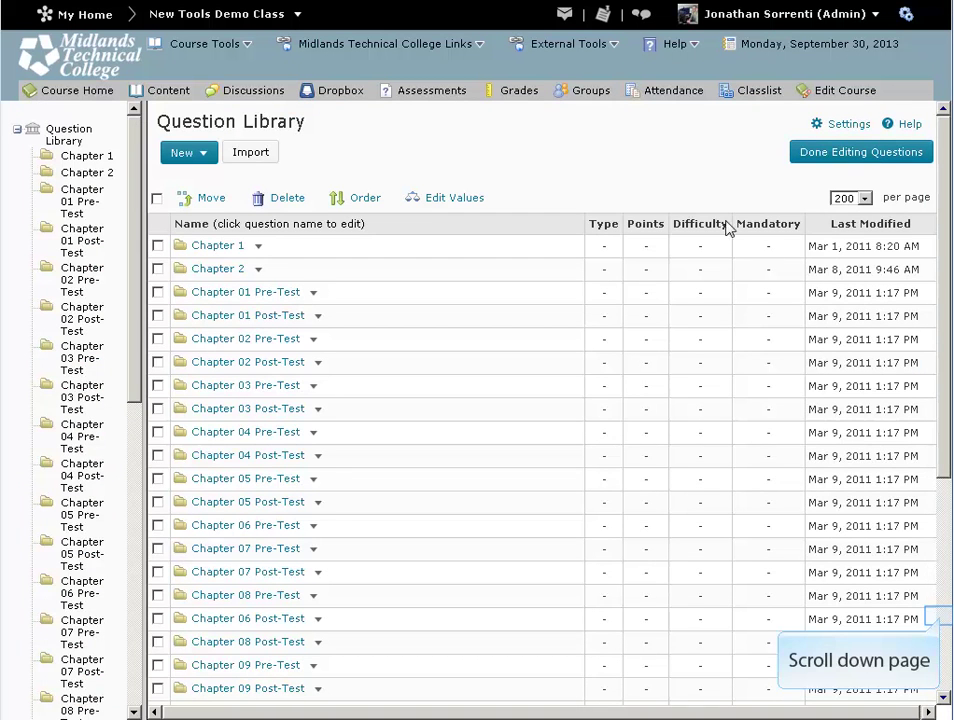
click(940, 618)
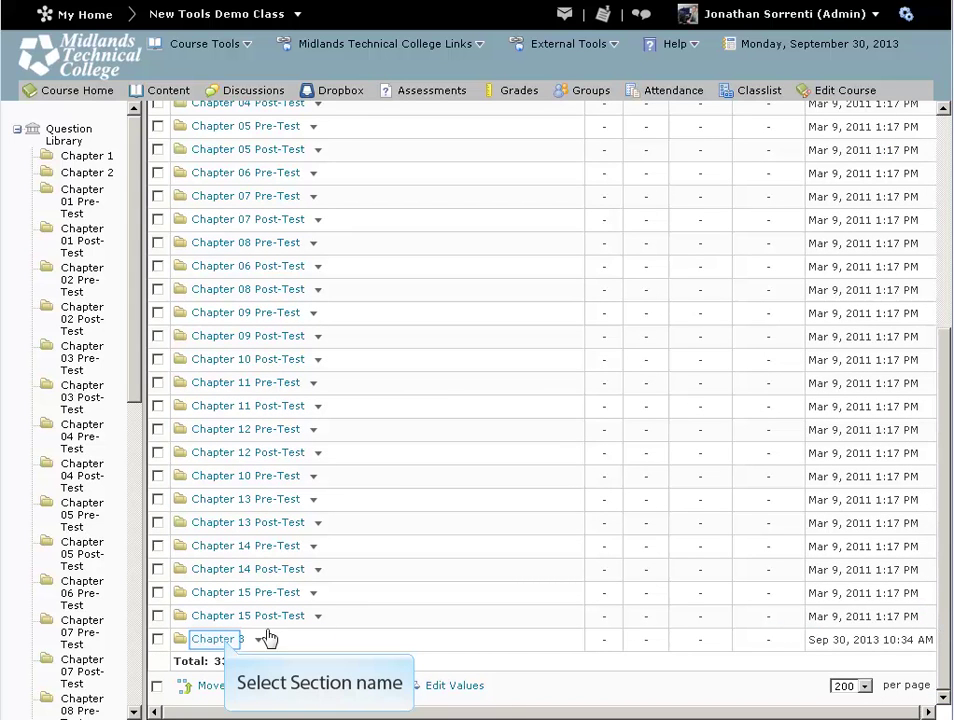
click(226, 640)
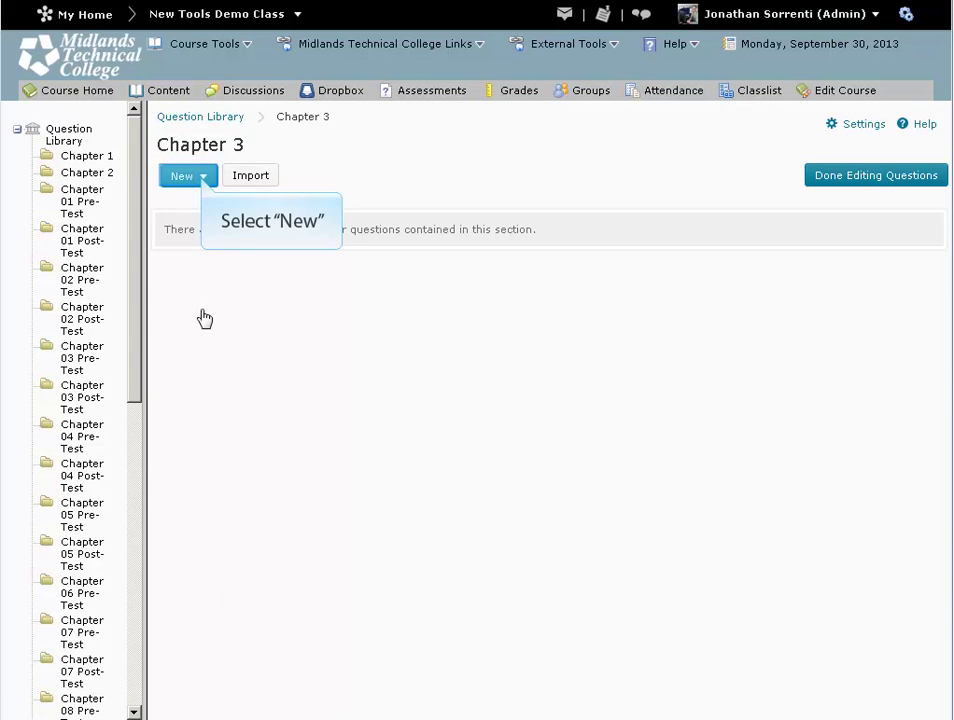
Create a new Ordering question with the question text "Put these in order from submitting an assignment:".
click(203, 181)
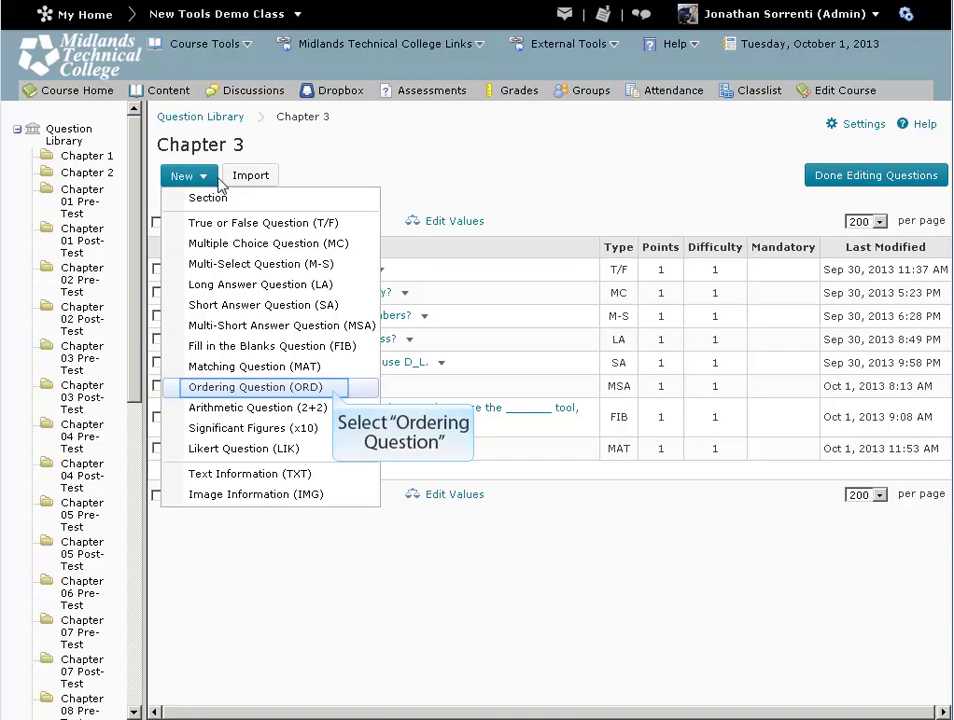
click(335, 388)
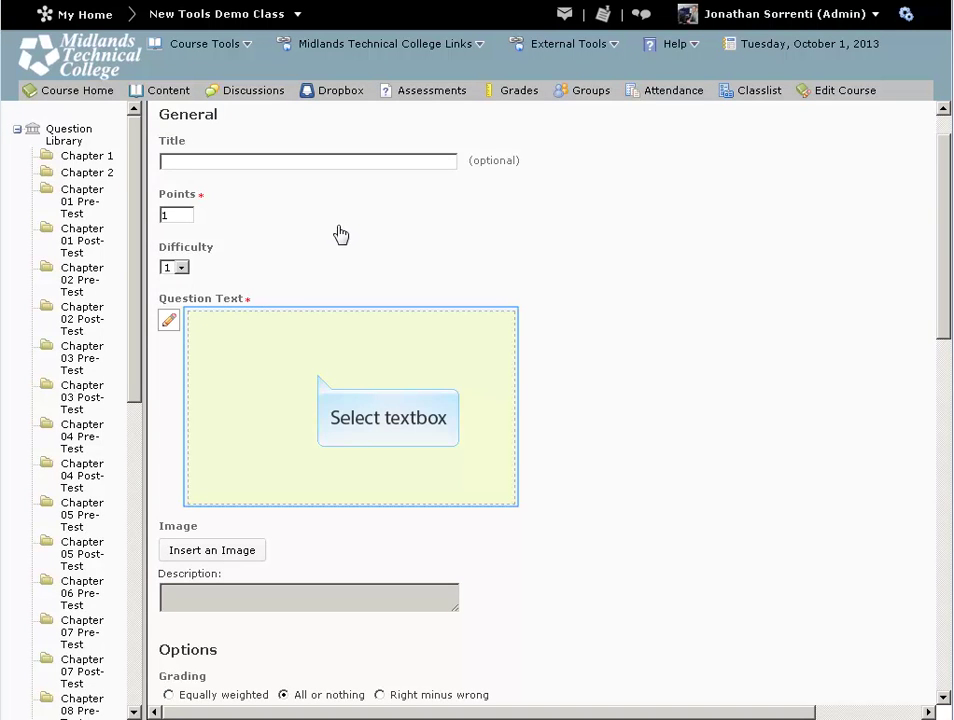
click(319, 376)
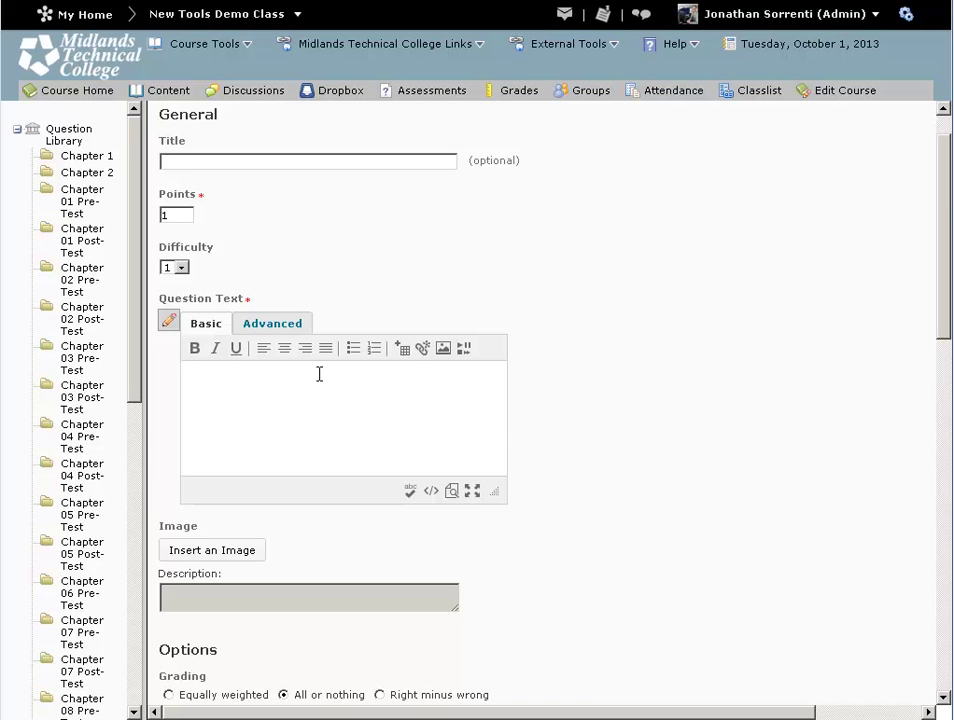
text(Put these in order from su)
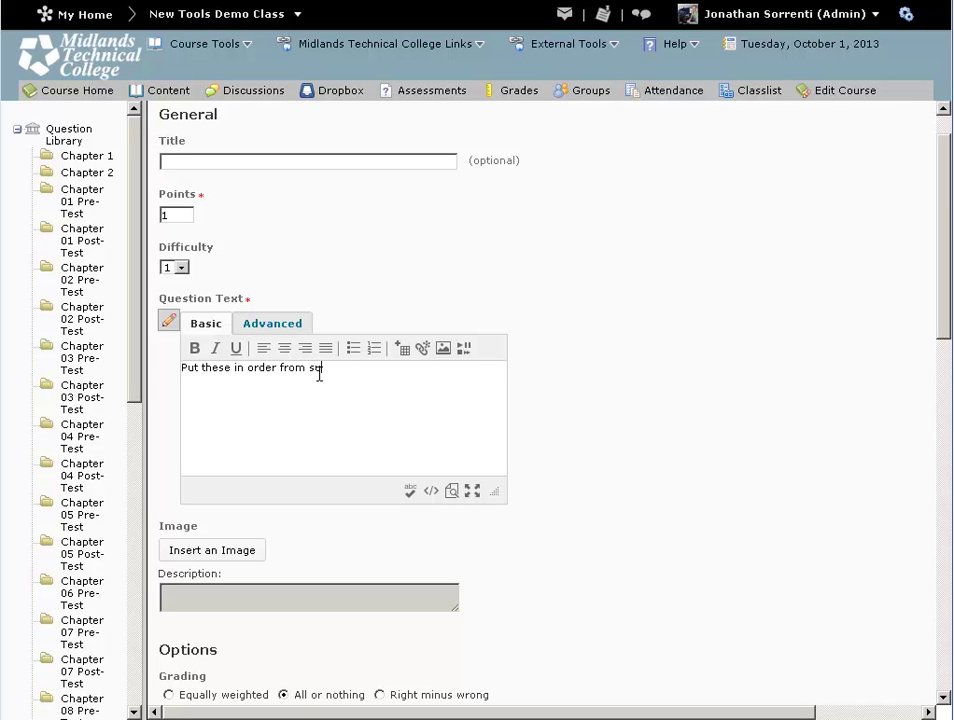
text(bmitting an assignment)
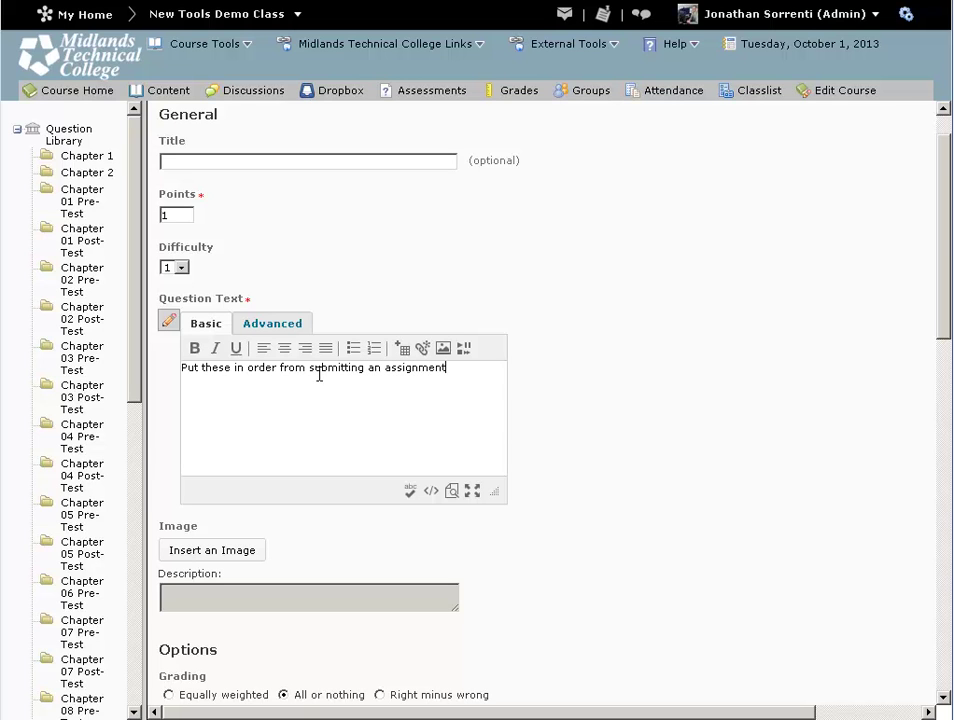
text(:)
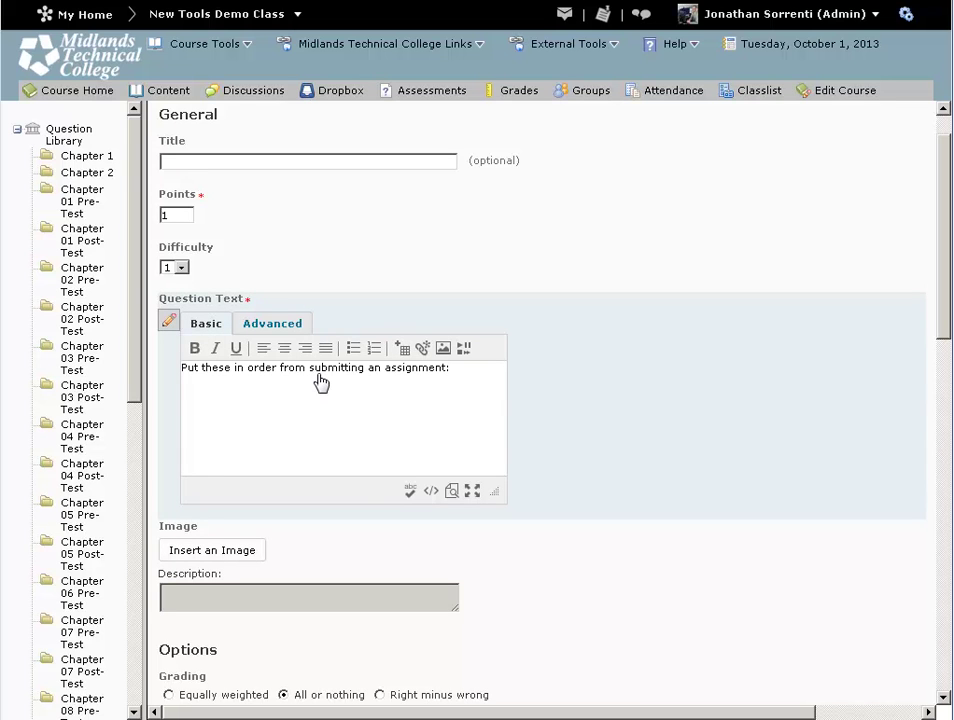
key(Tab)
Enter "Dropbox", "Homework folder" and "add a file" as the values of ordering items 1, 2 and 3.
drag(947, 330, 947, 517)
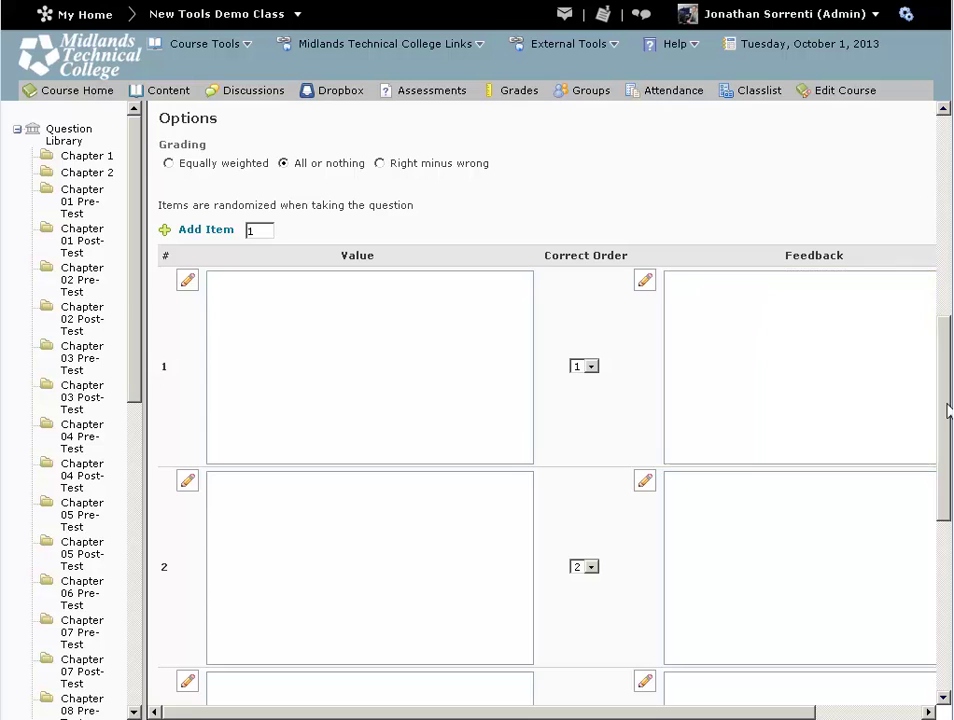
scroll(945, 380, down, 2)
scroll(948, 443, down, 1)
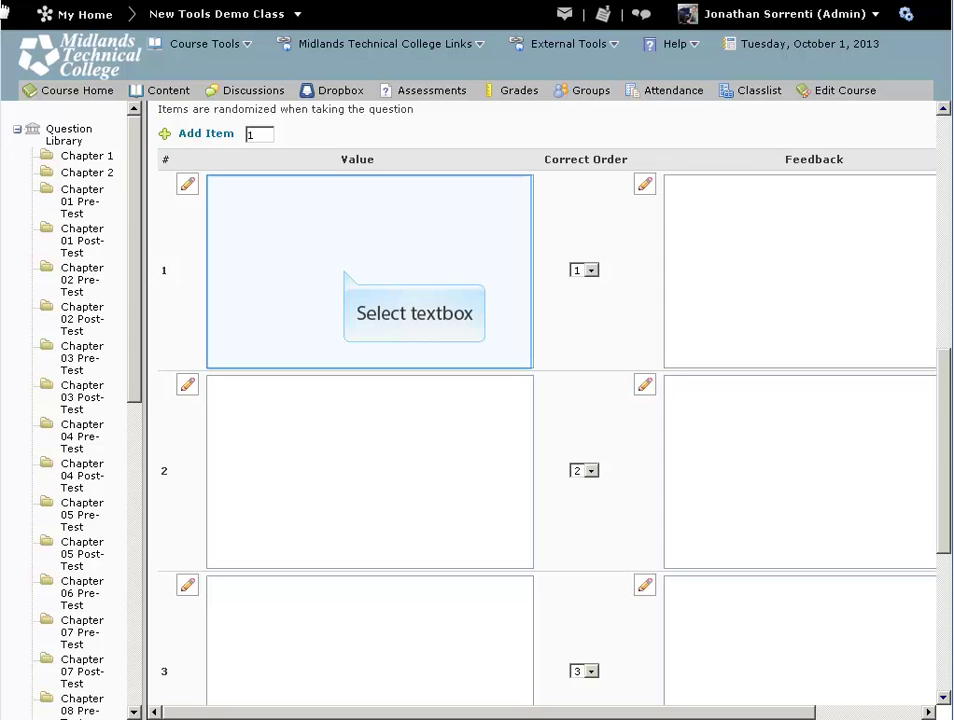
click(346, 277)
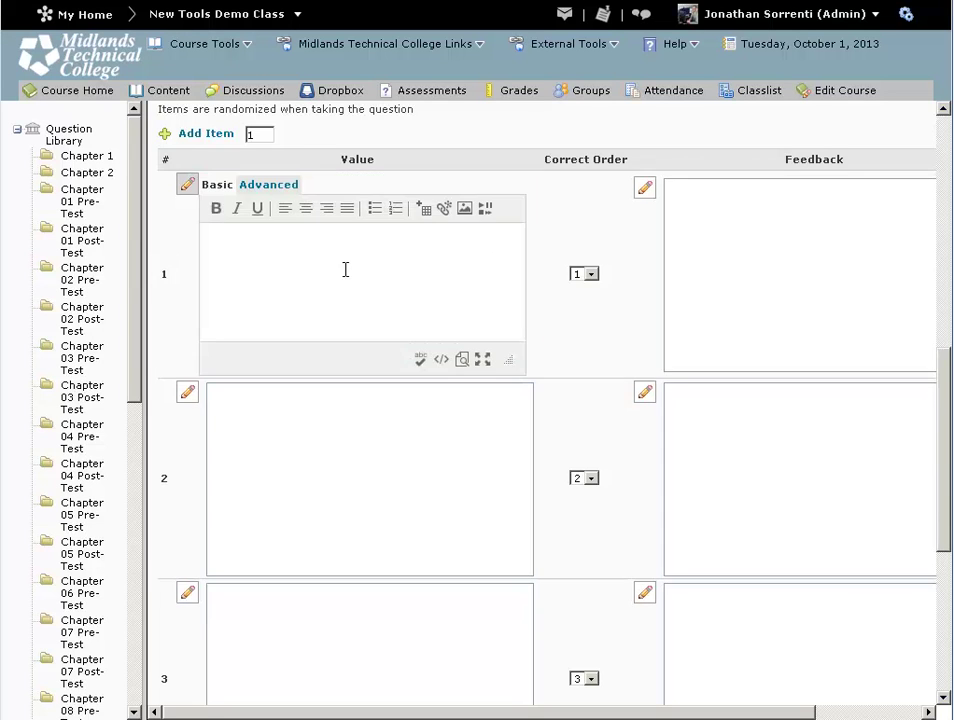
text(Dropbox)
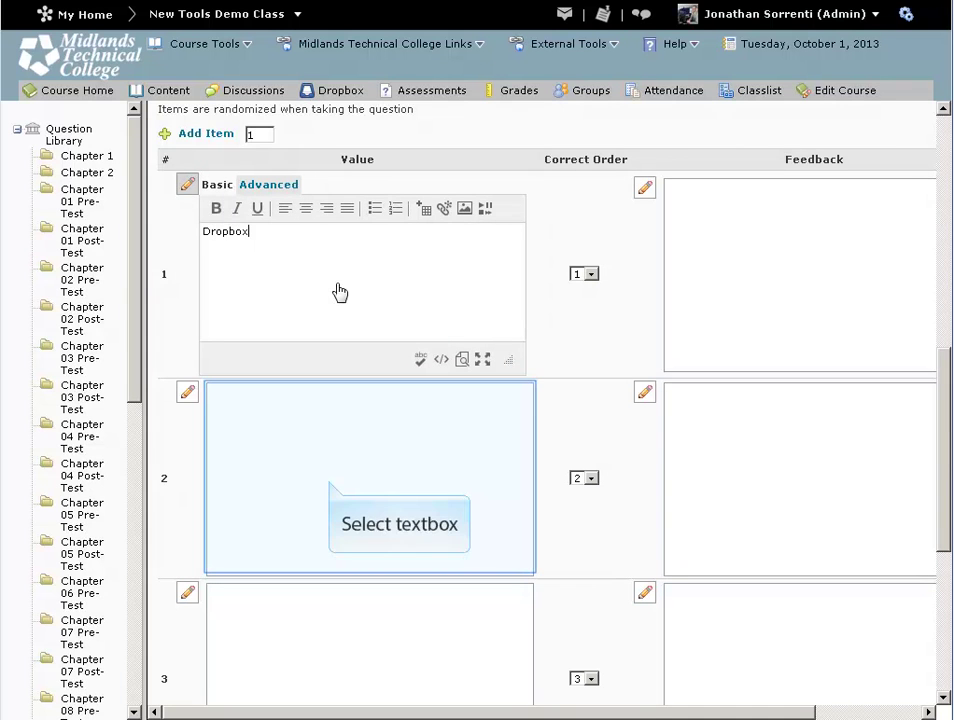
click(332, 489)
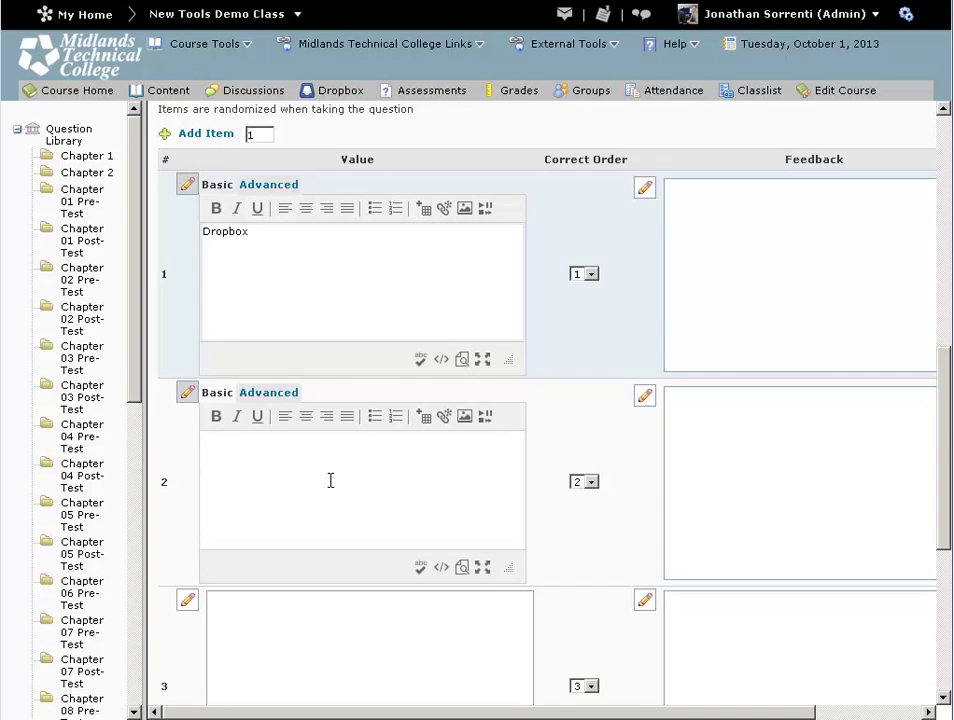
text(Homework folder)
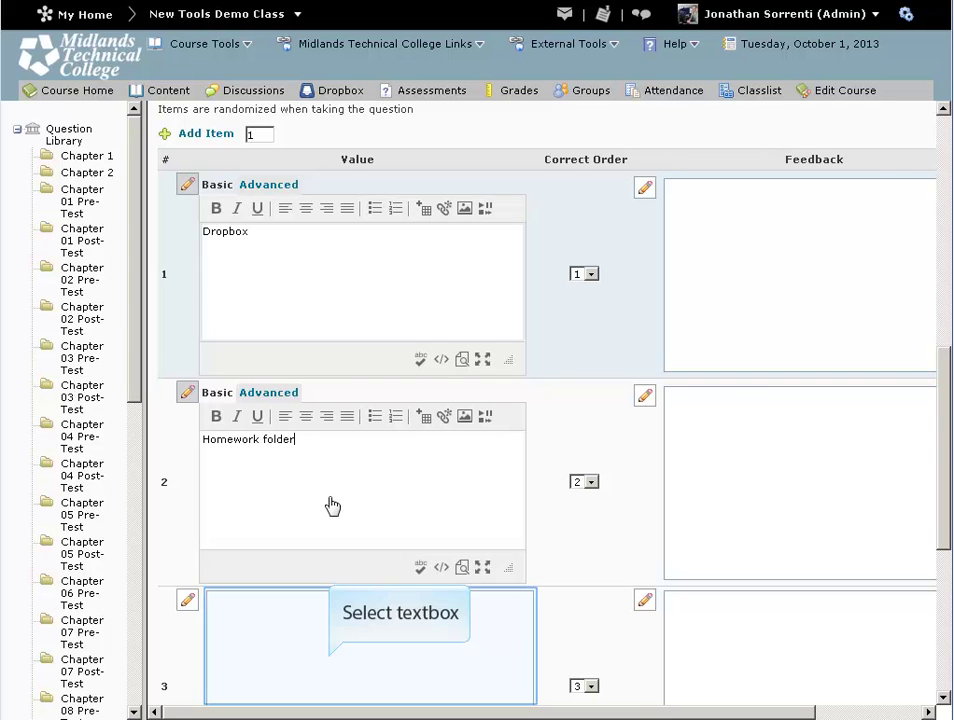
click(330, 662)
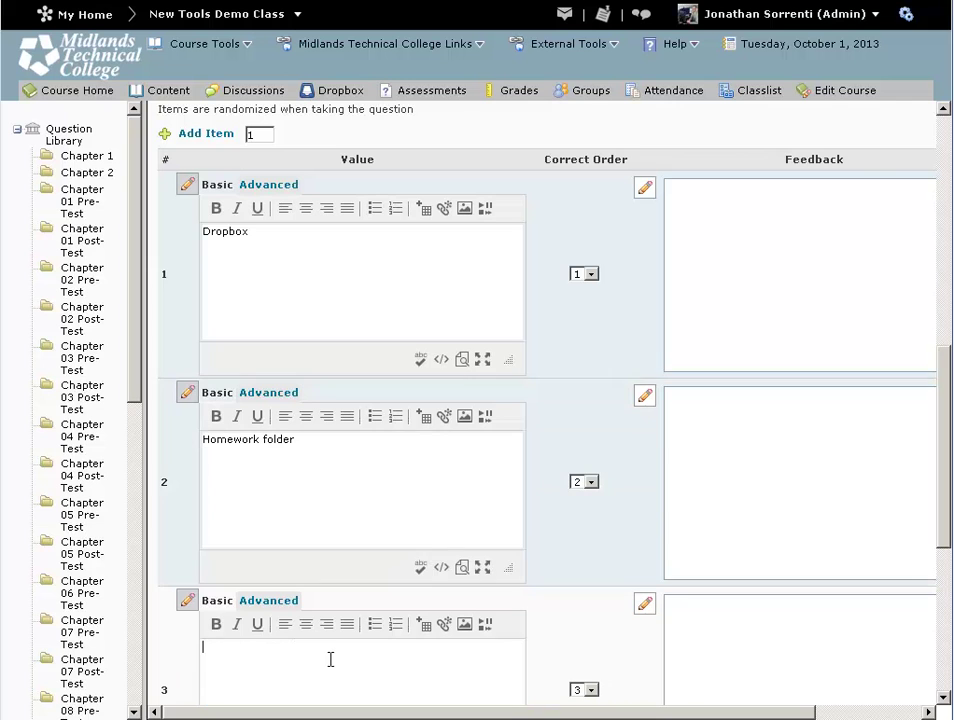
text(add a file)
Add "Browse" as item 4 and "Submit" as item 5, with the grading option set to All or nothing.
scroll(330, 660, down, 1)
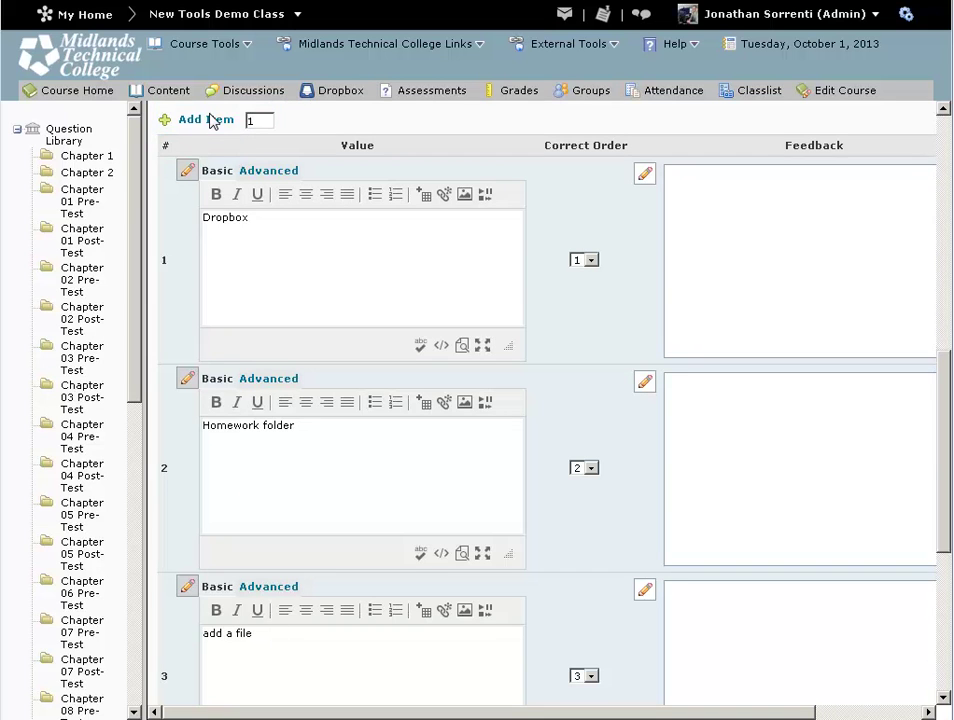
click(945, 662)
click(366, 477)
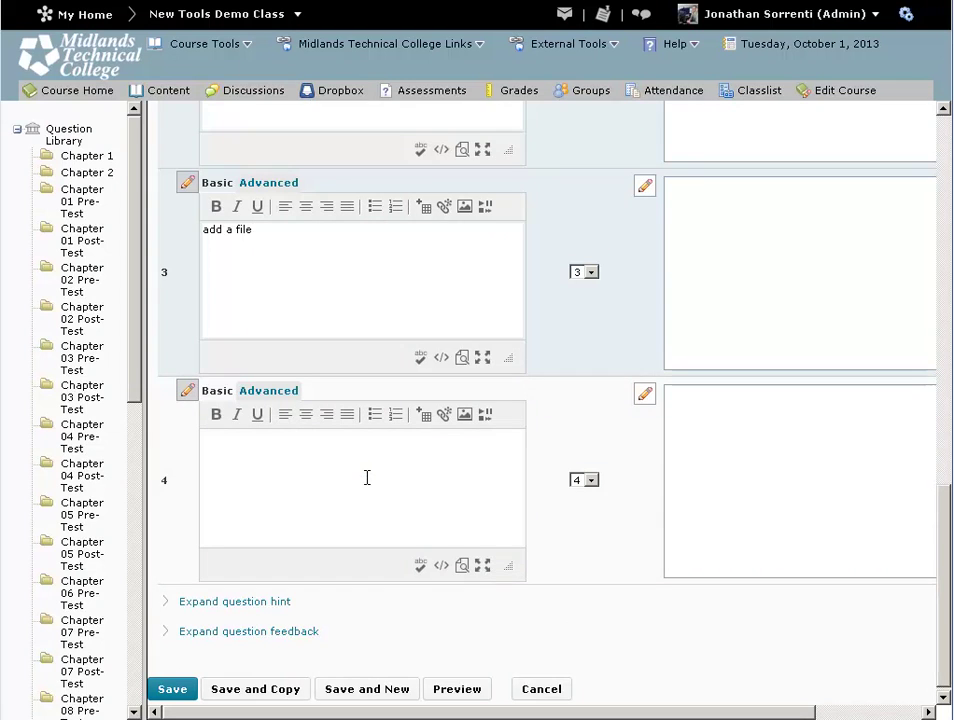
text(Browse)
click(355, 479)
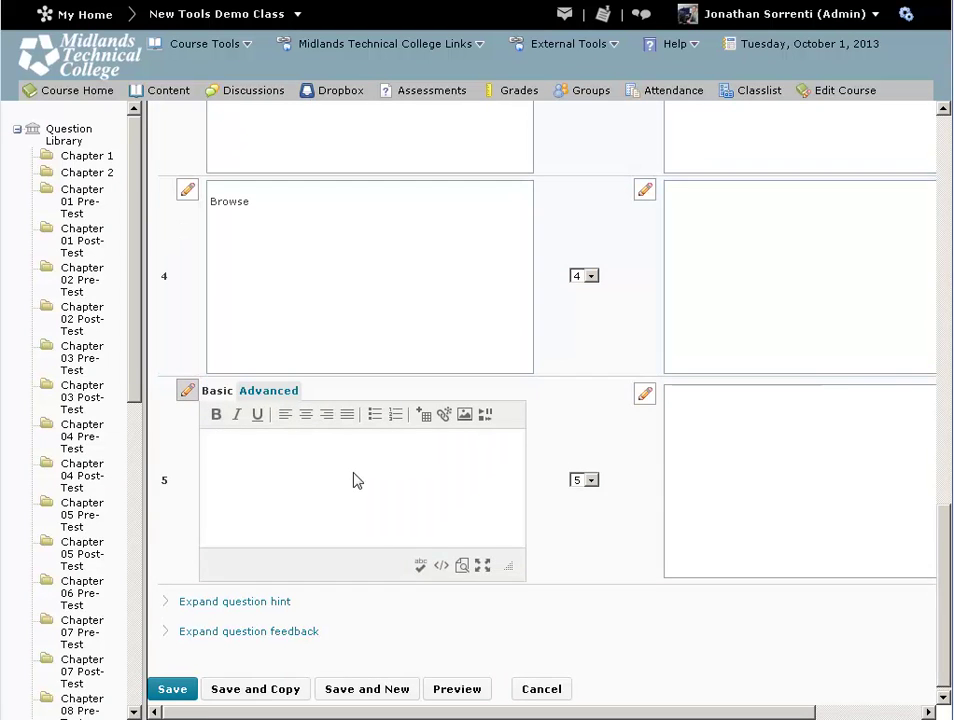
text(Submit)
scroll(355, 473, up, 8)
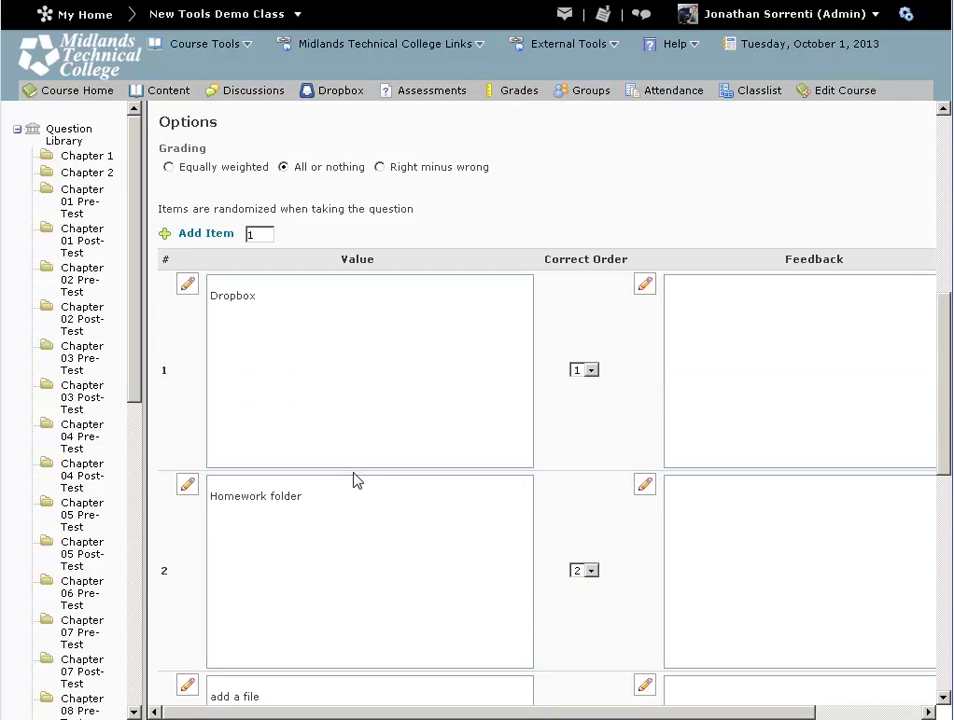
click(285, 179)
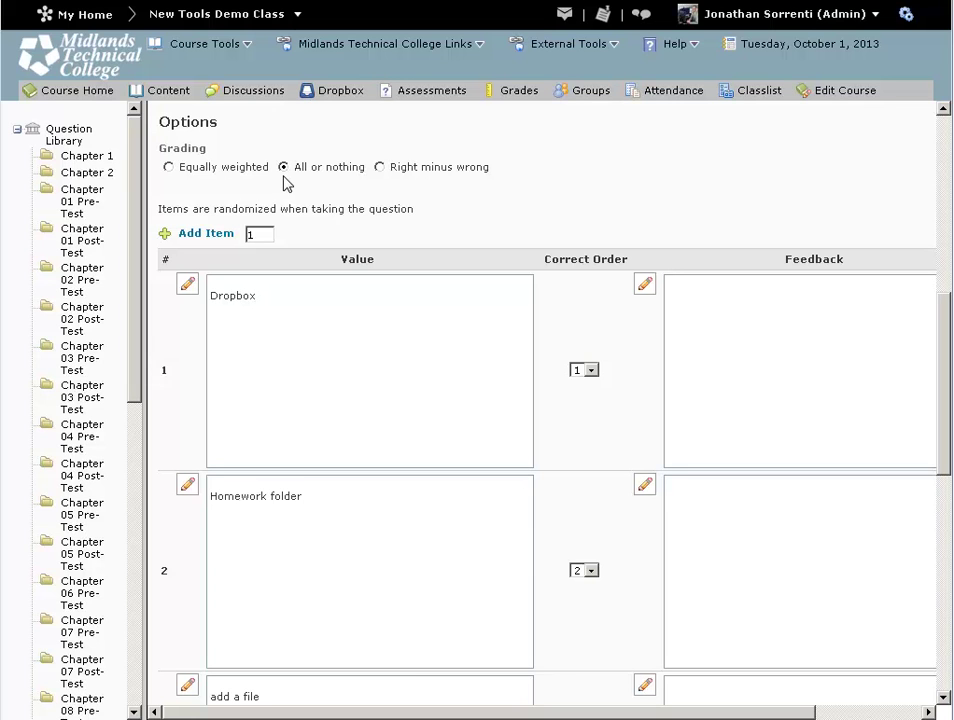
Preview how the ordering question appears when taken and graded, and save it.
scroll(287, 183, down, 7)
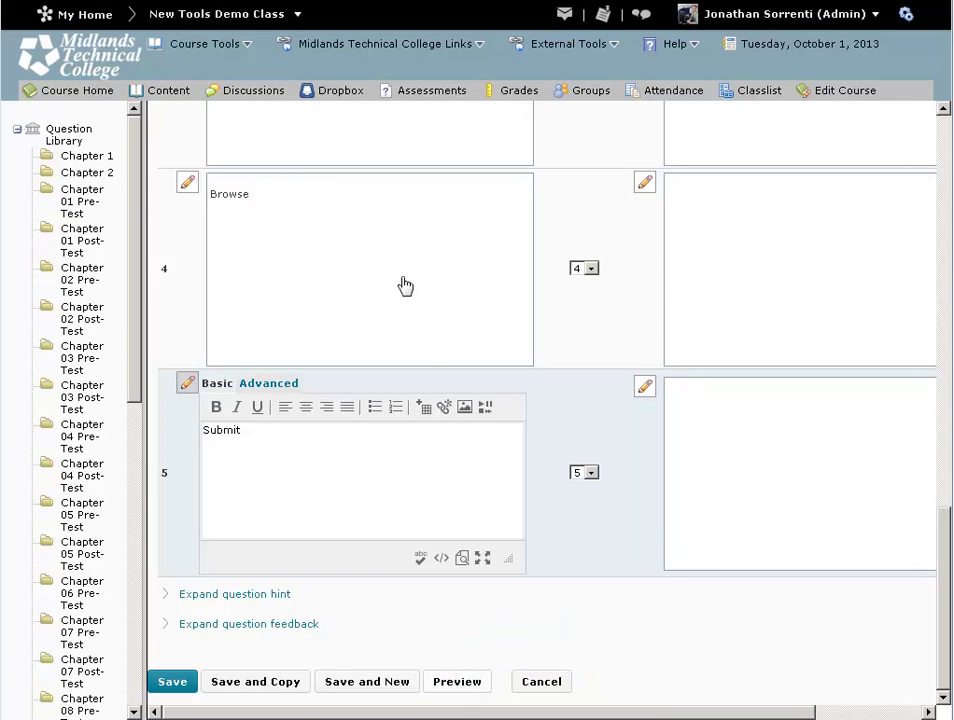
click(457, 690)
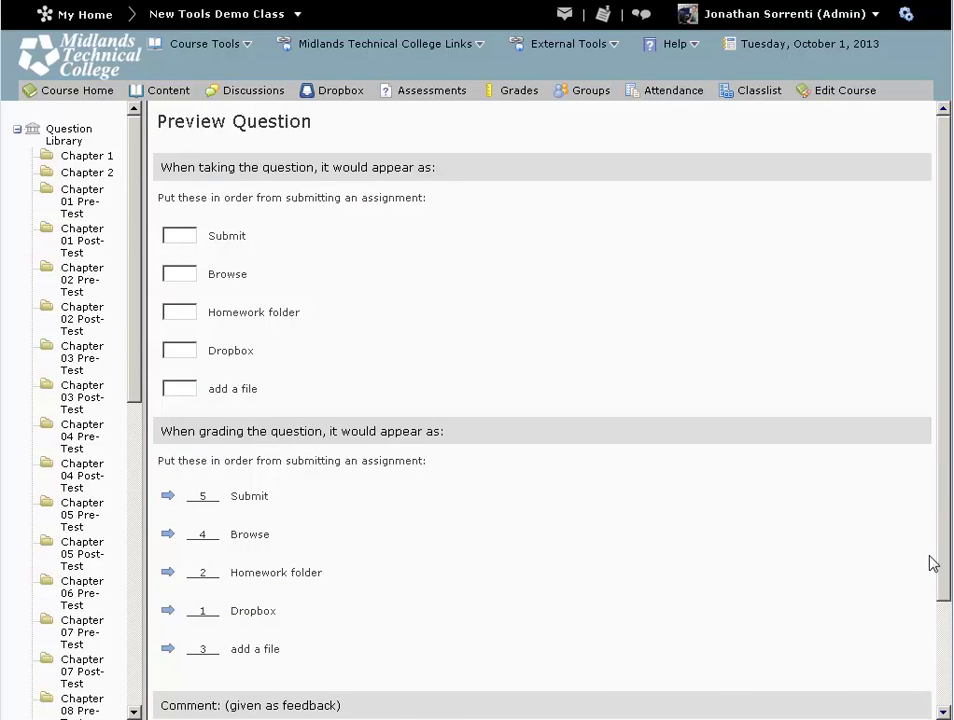
drag(945, 503, 951, 632)
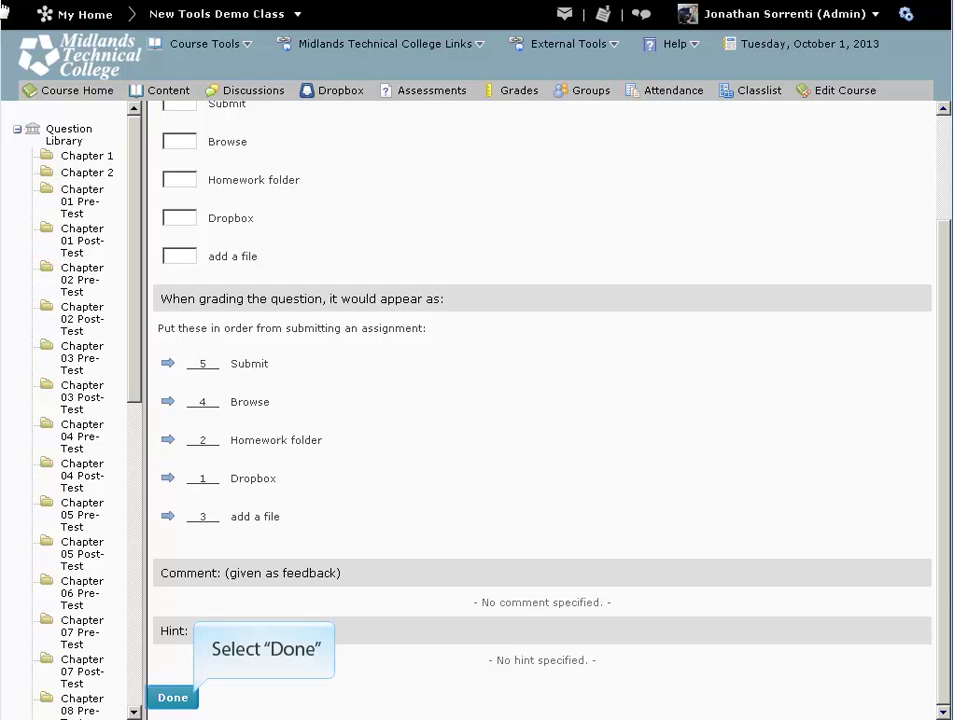
click(174, 698)
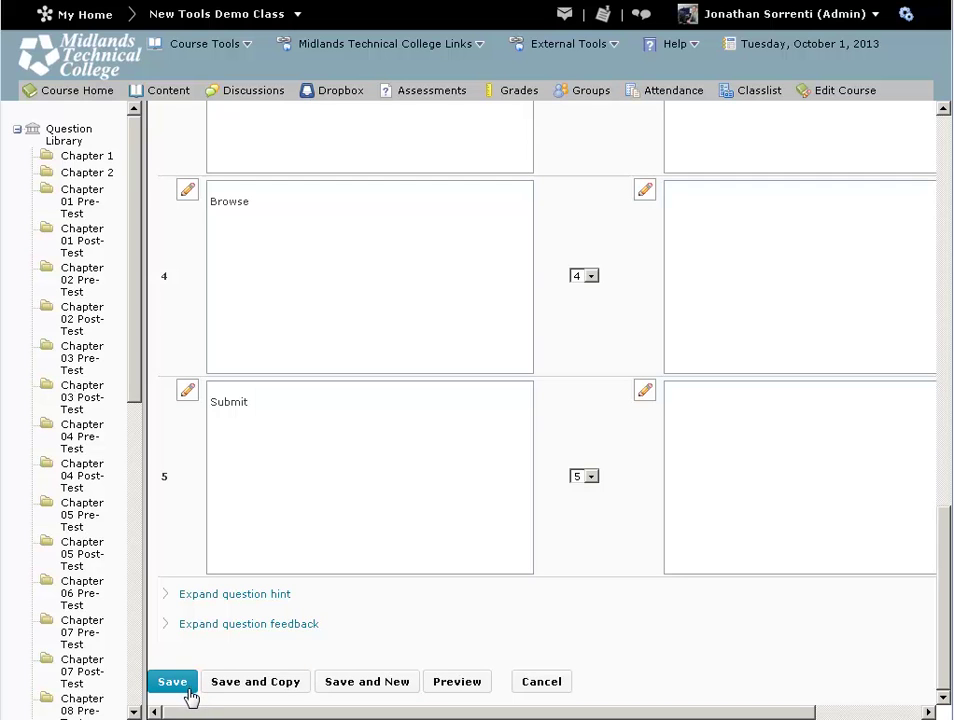
click(188, 690)
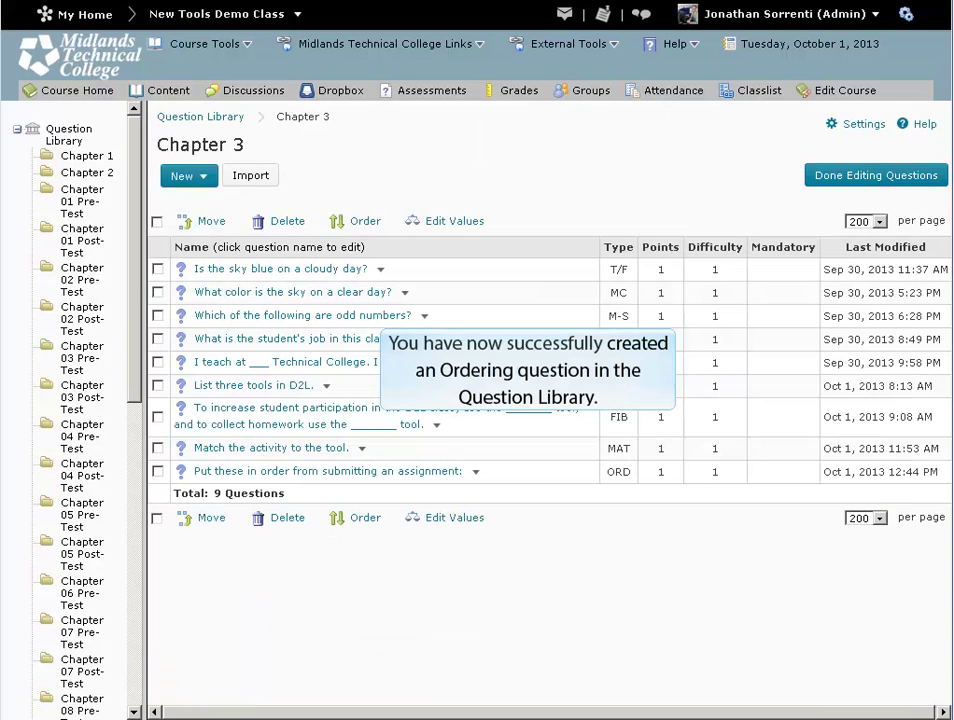